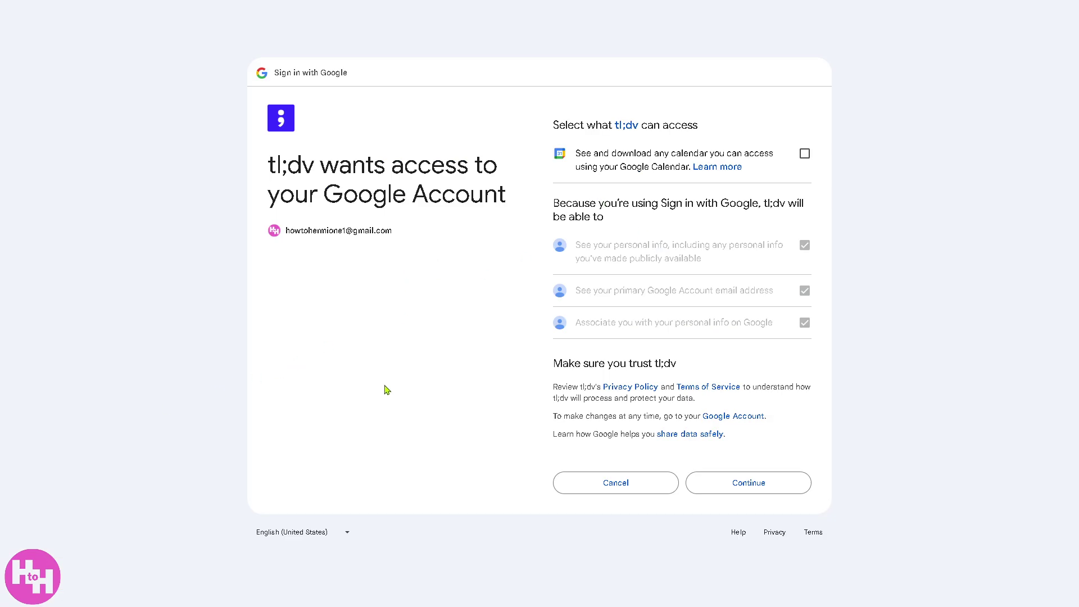
Grant tl;dv access to the Google account on the consent screen.
left_click(774, 488)
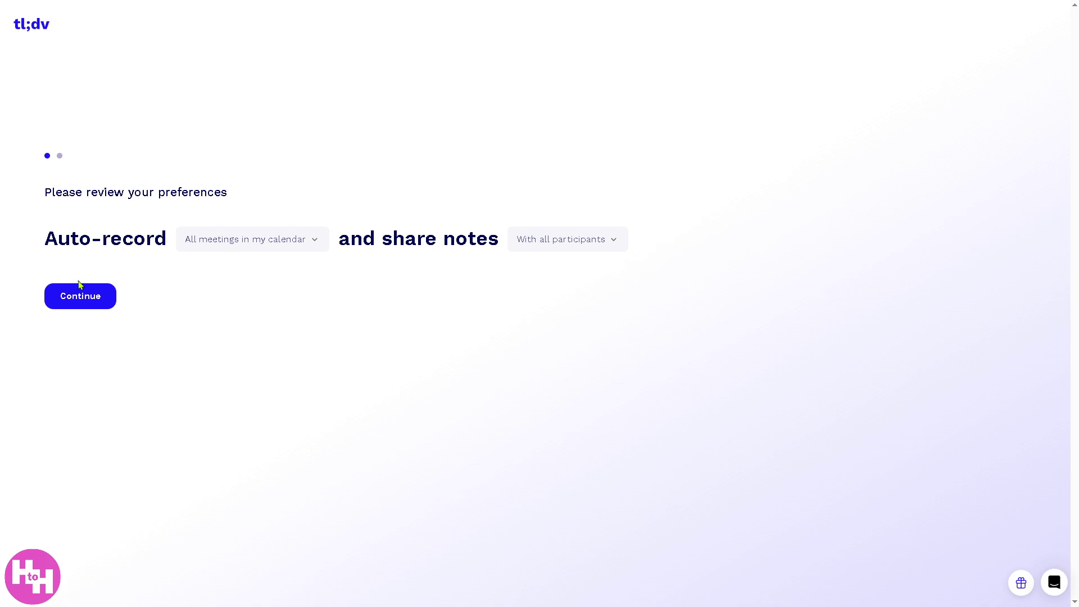
Accept the recording and sharing preferences and set the department to Other.
left_click(76, 301)
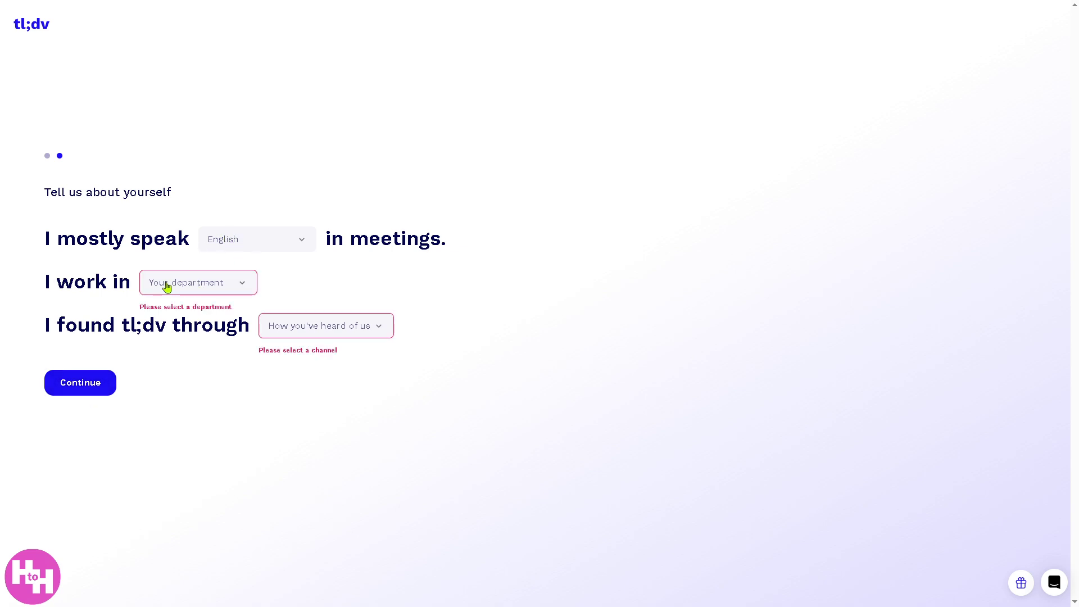
left_click(236, 284)
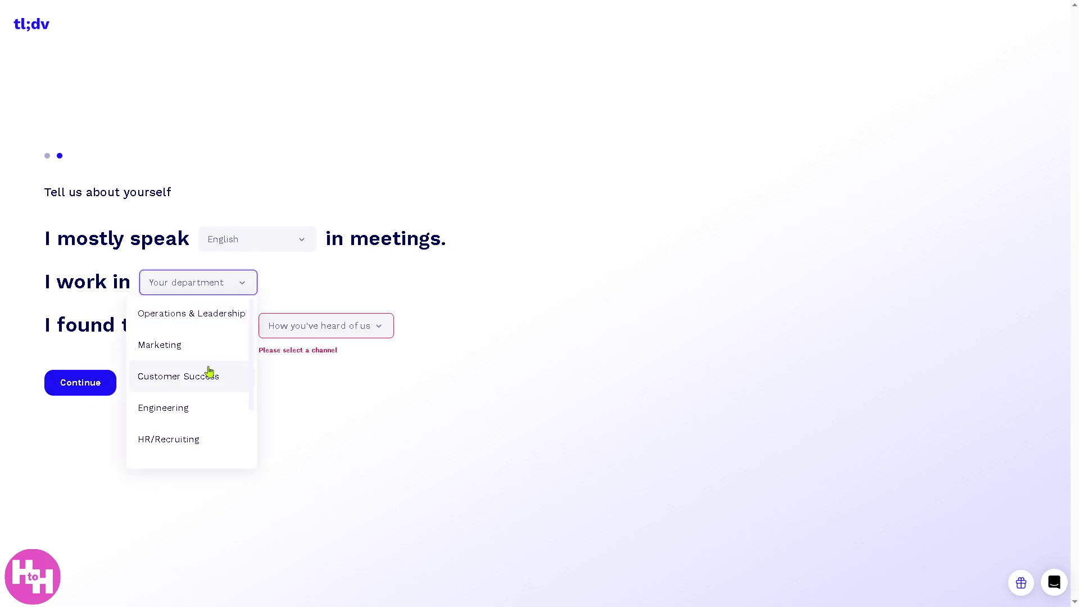
scroll(209, 378, "down", 3)
scroll(179, 421, "up", 2)
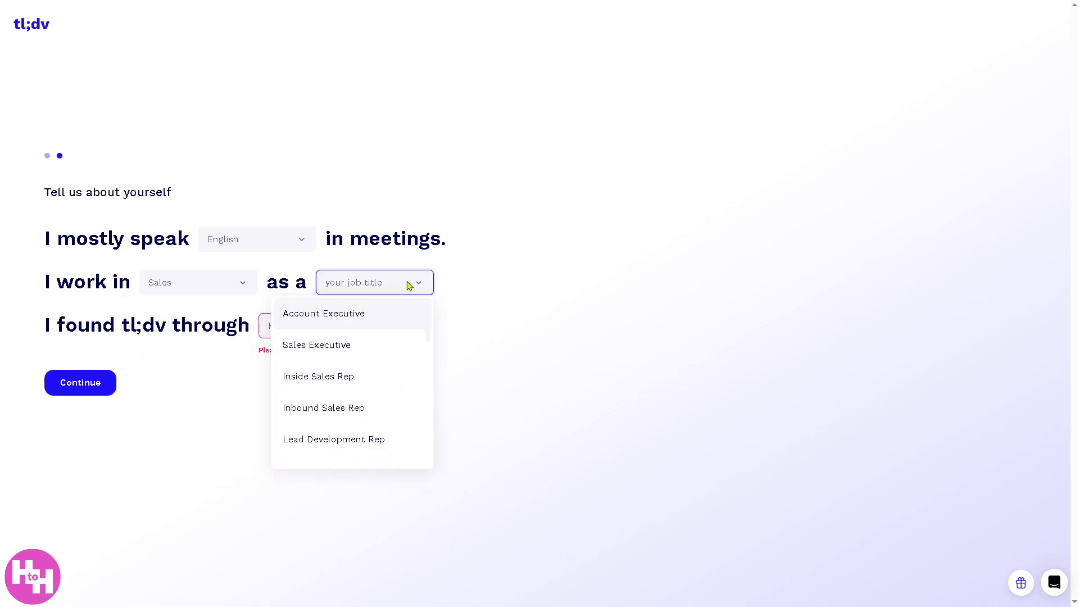
left_click(251, 285)
left_click(231, 284)
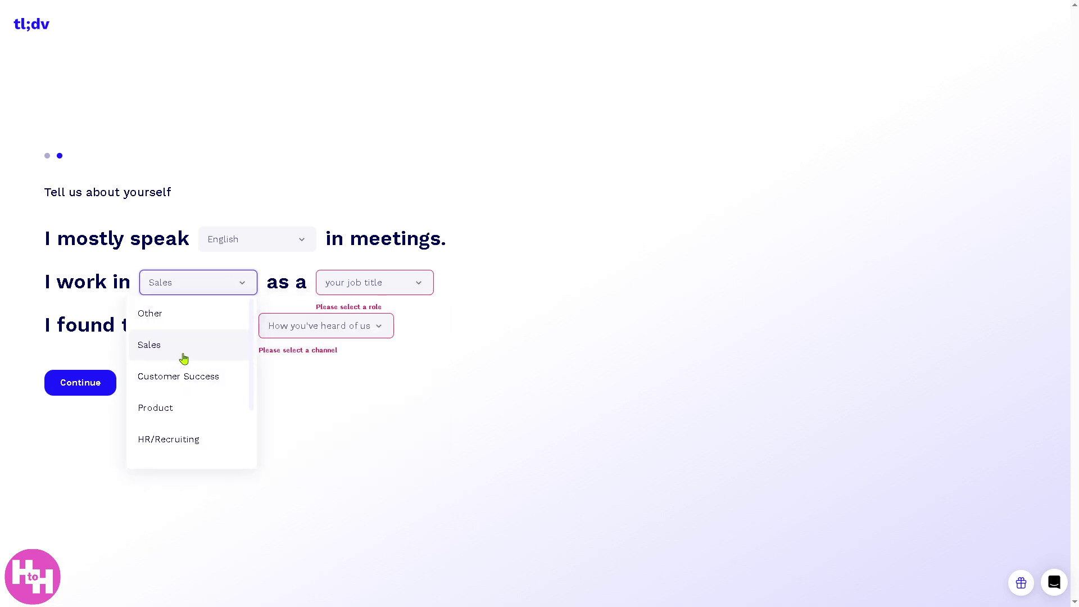
left_click(191, 318)
Set team size to 2-5 and the source to Social Media, specifically Youtube.
left_click(450, 287)
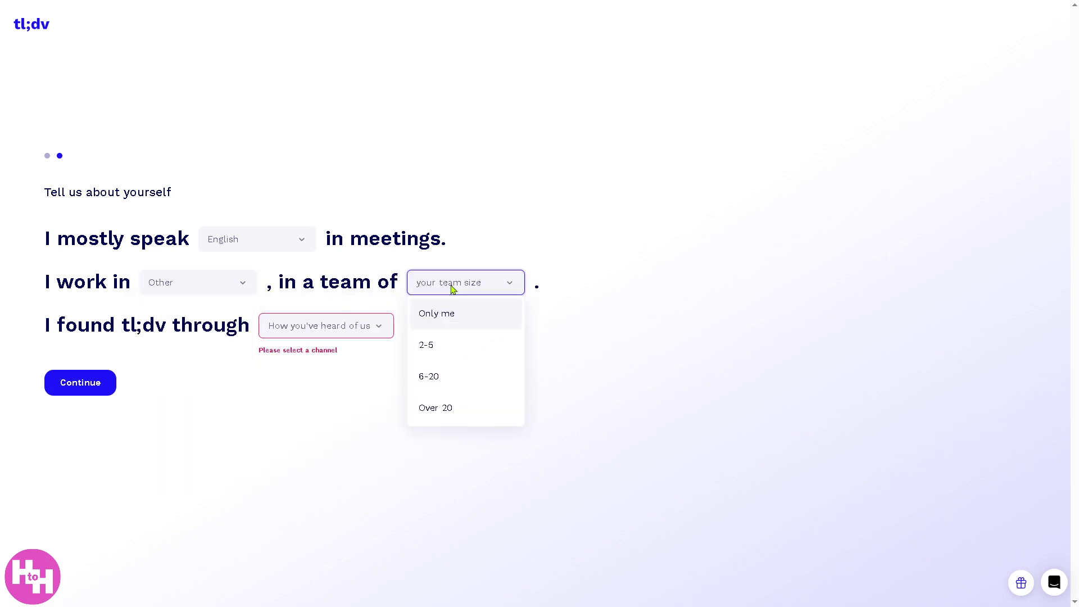
left_click(447, 345)
left_click(384, 328)
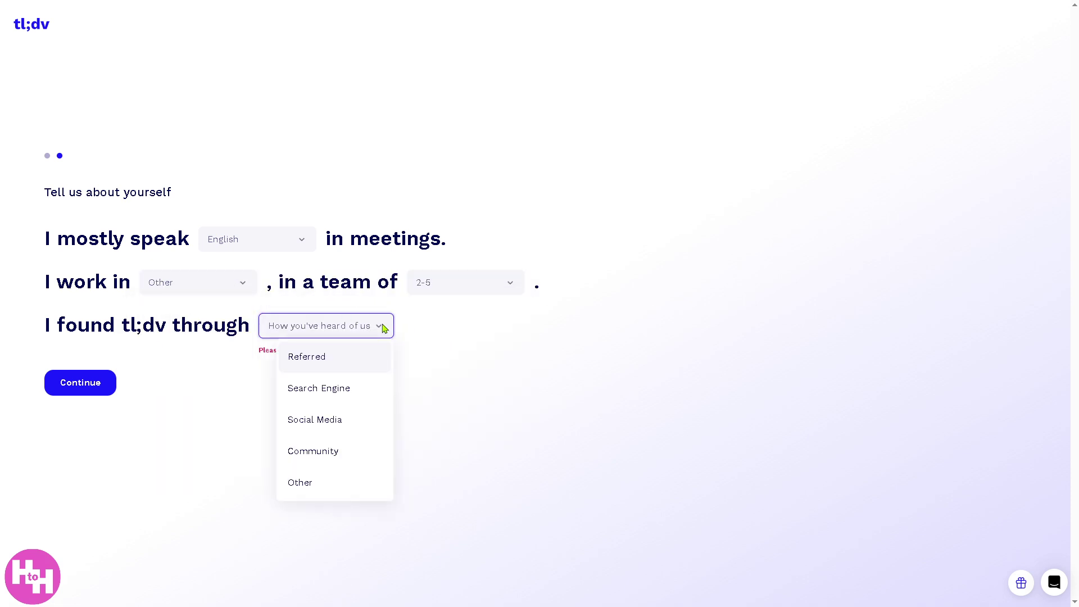
left_click(338, 421)
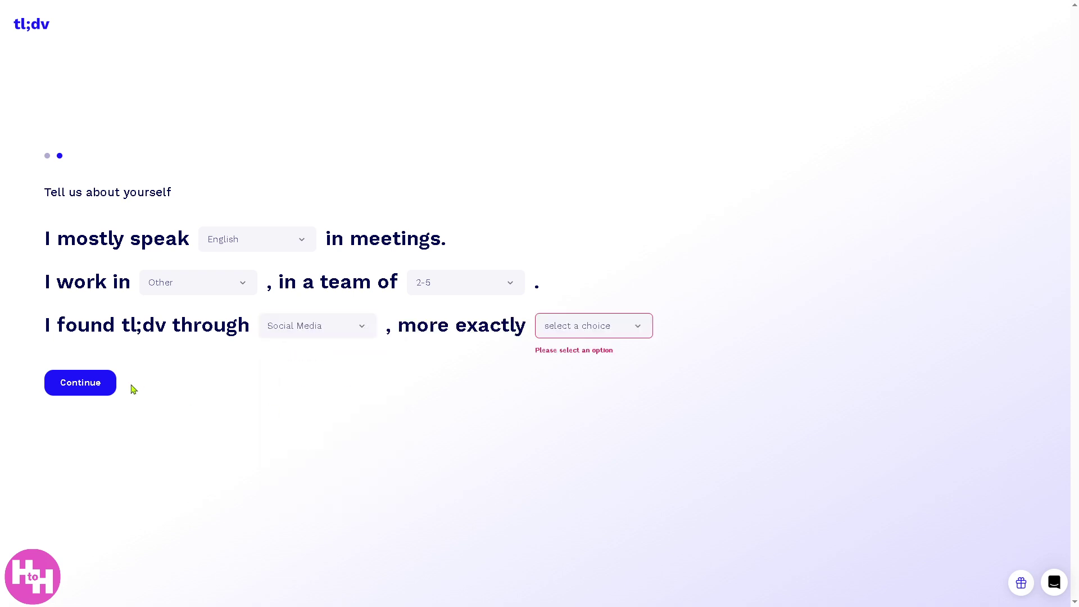
left_click(625, 332)
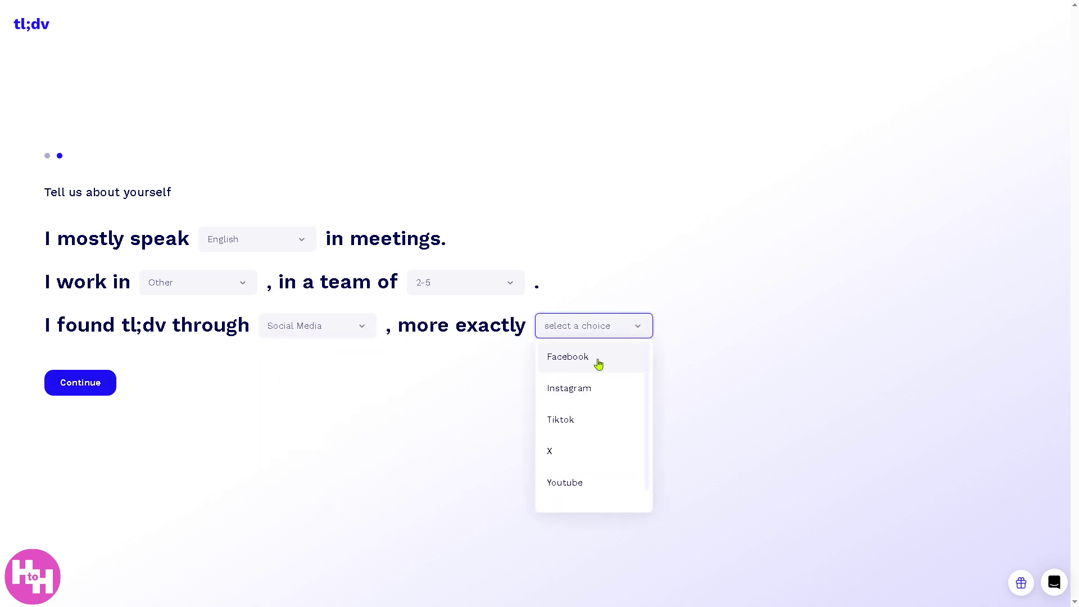
left_click(566, 481)
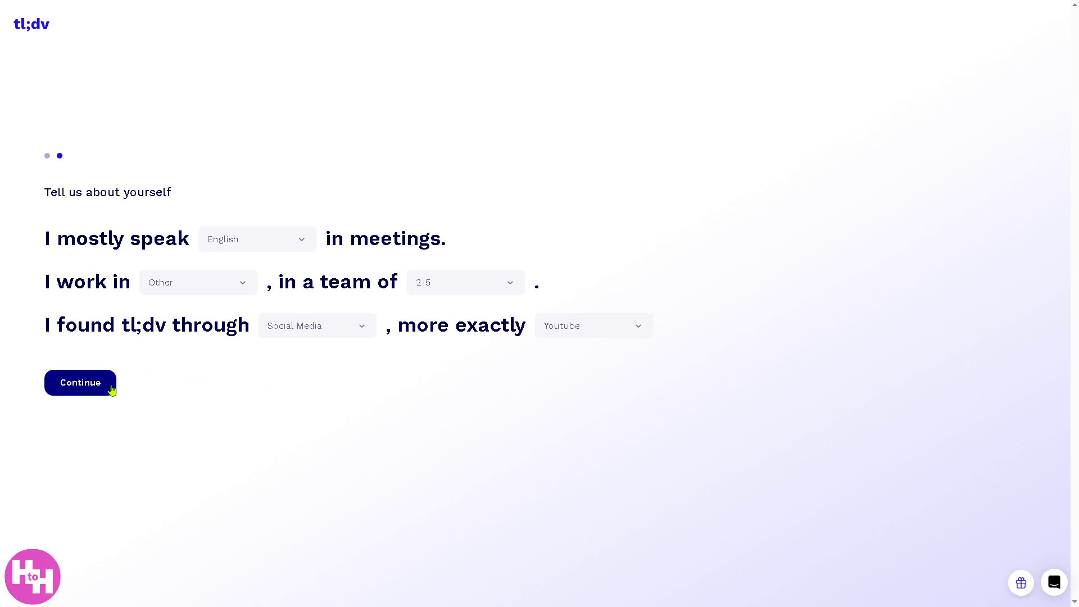
Submit the profile, skip the app install, and confirm auto-record all meetings and share notes with everyone.
left_click(81, 385)
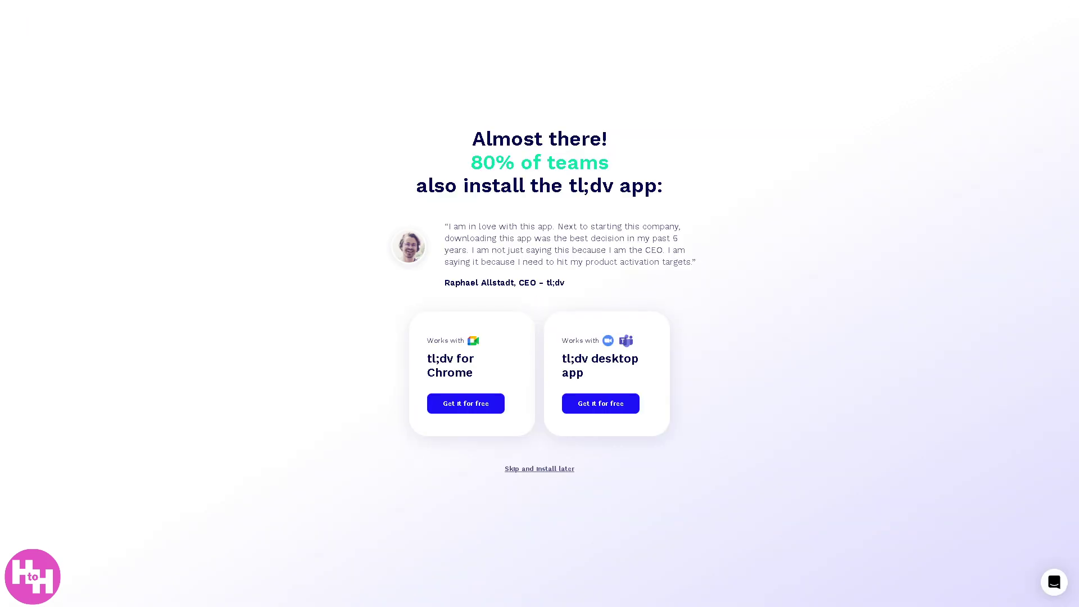
left_click(537, 474)
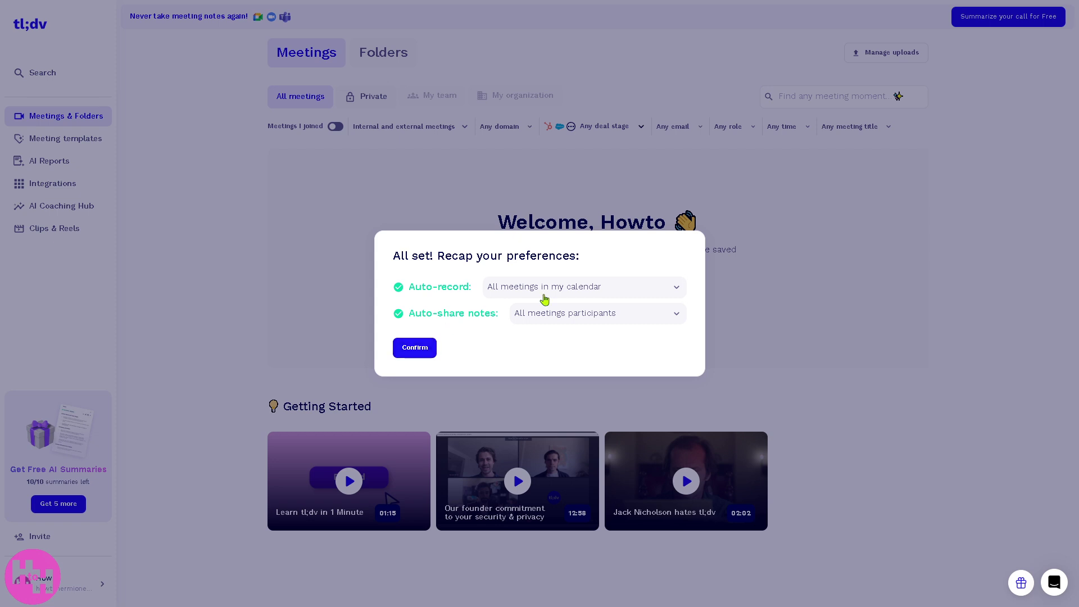
left_click(594, 287)
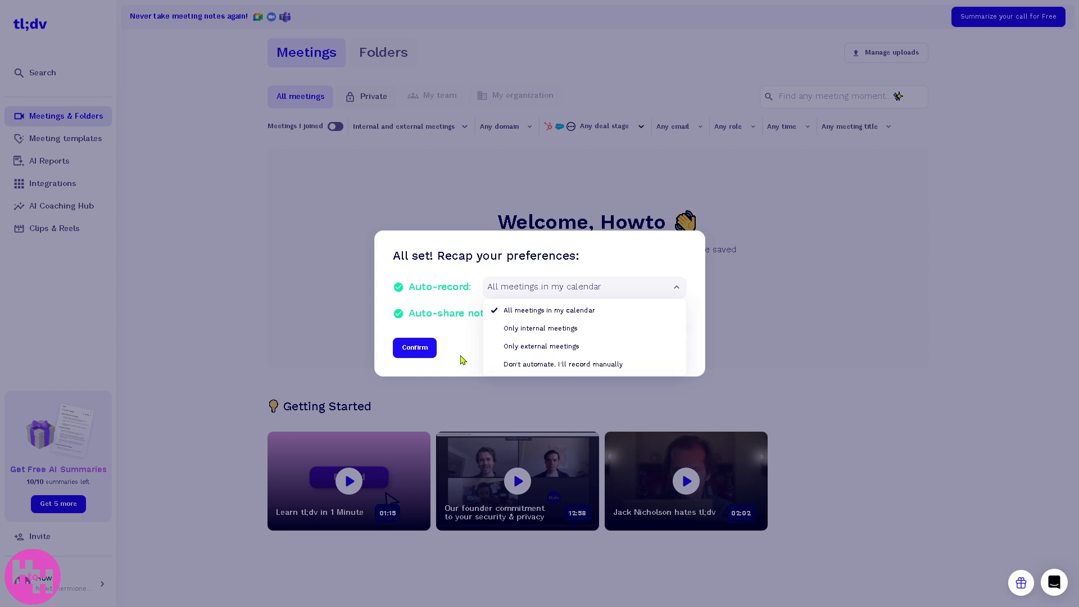
left_click(458, 356)
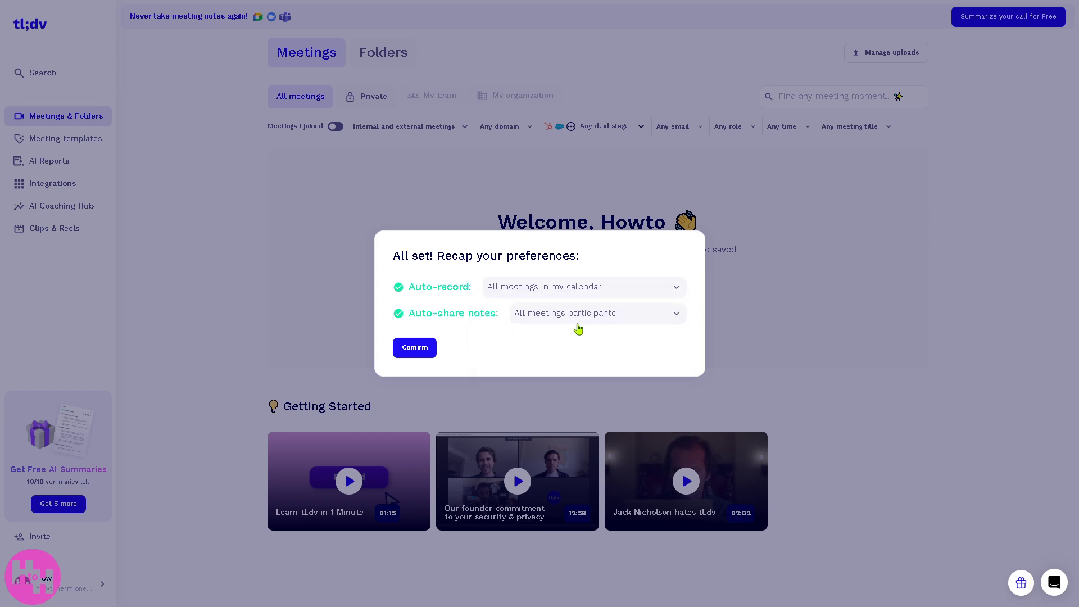
left_click(585, 322)
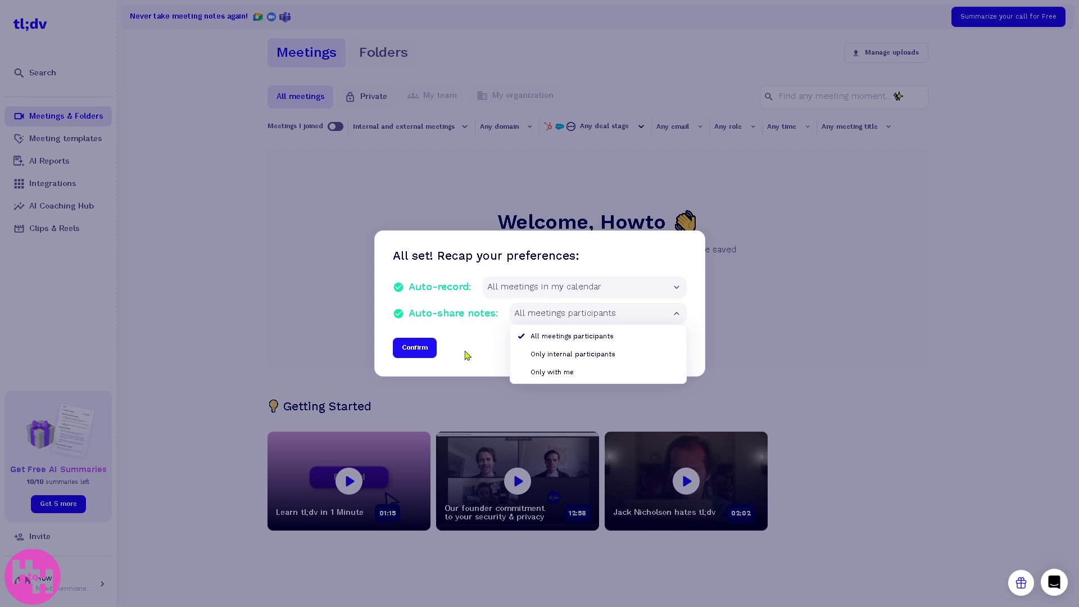
left_click(475, 353)
left_click(428, 349)
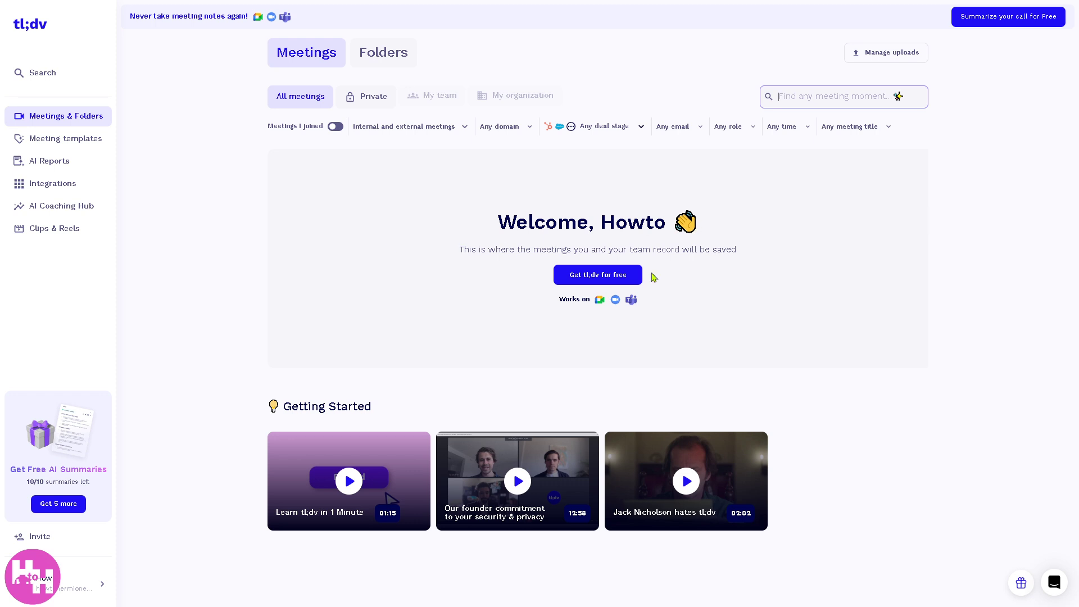
left_click(606, 278)
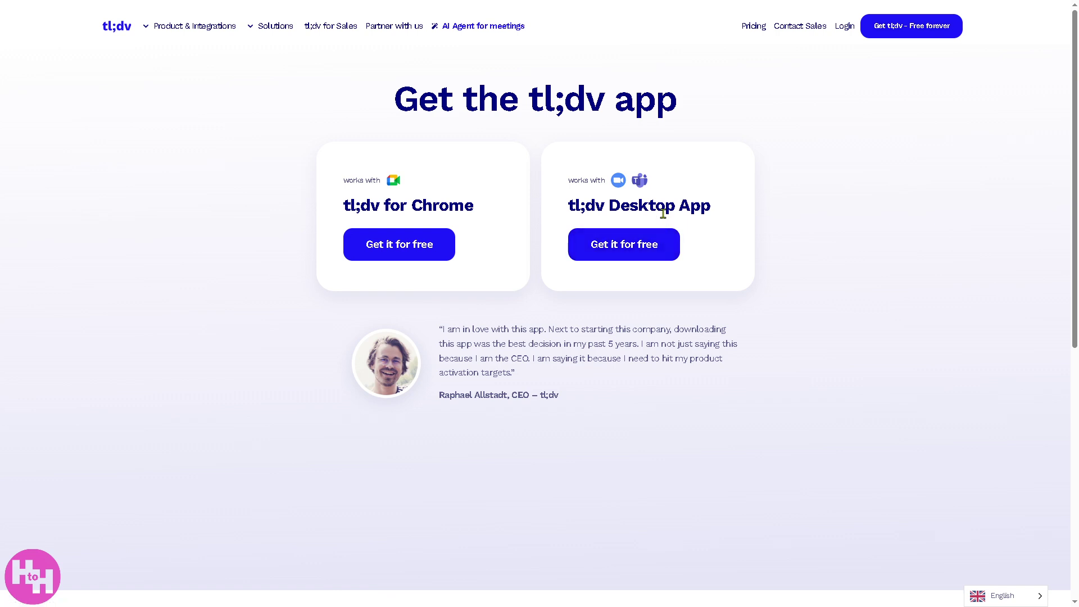
left_click(635, 247)
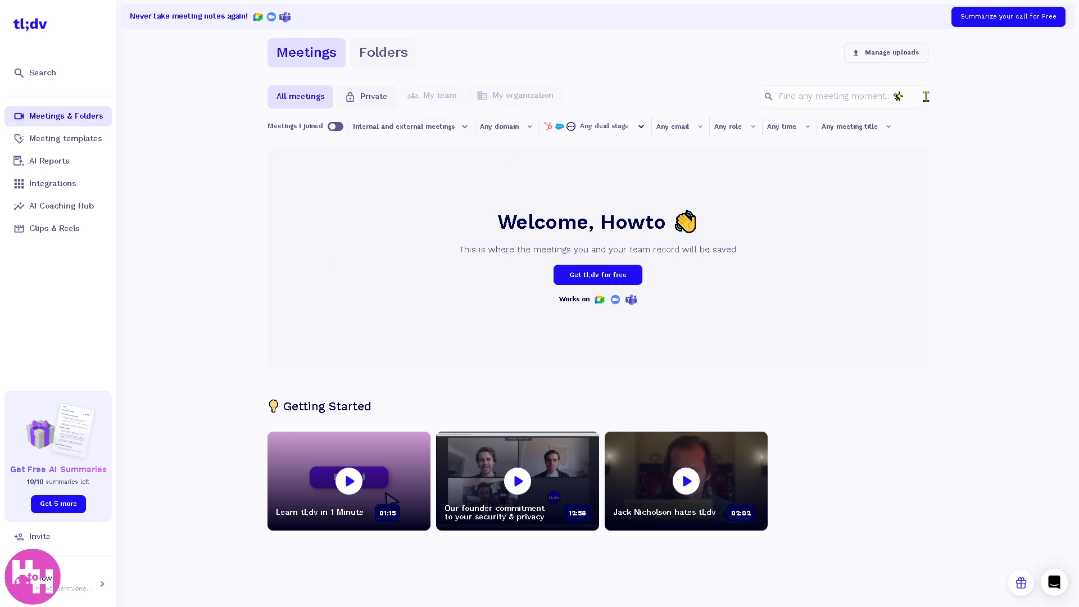
Check the uploads page and its integrations automation info, then return to Meetings.
left_click(893, 56)
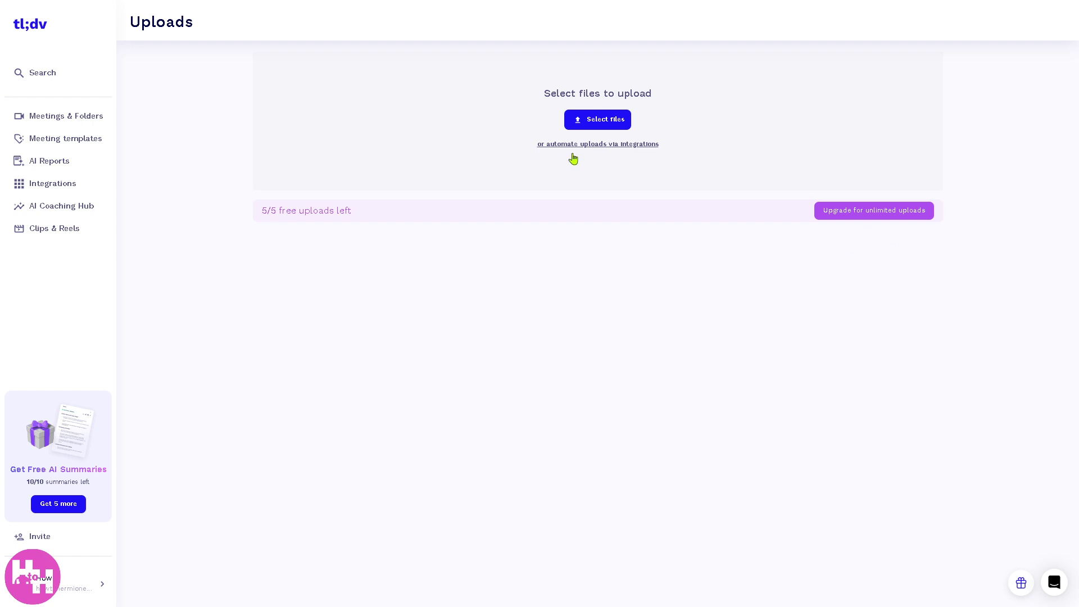
left_click(618, 151)
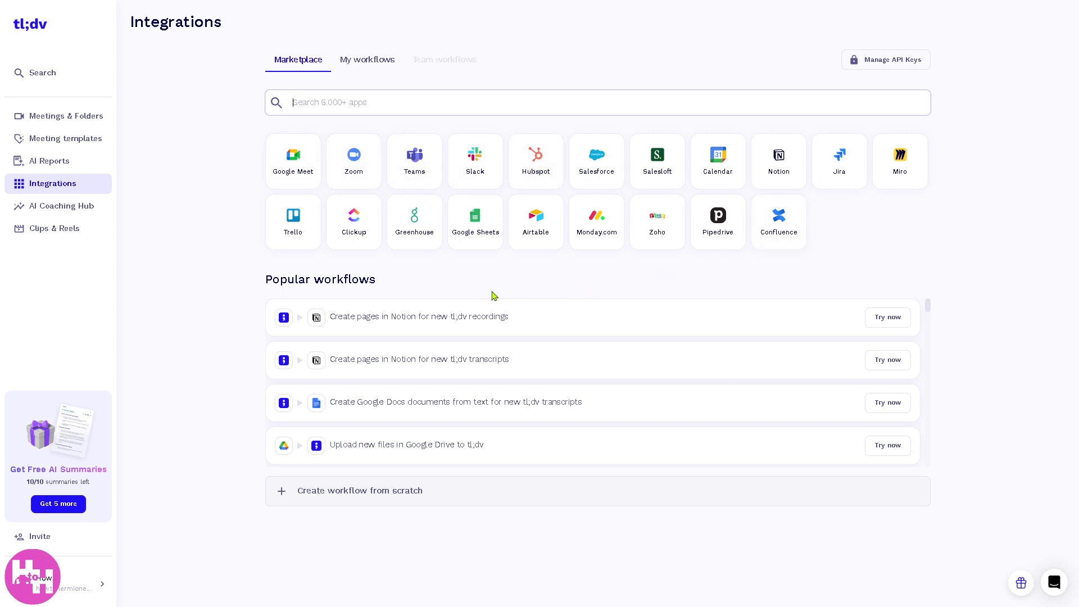
left_click(89, 116)
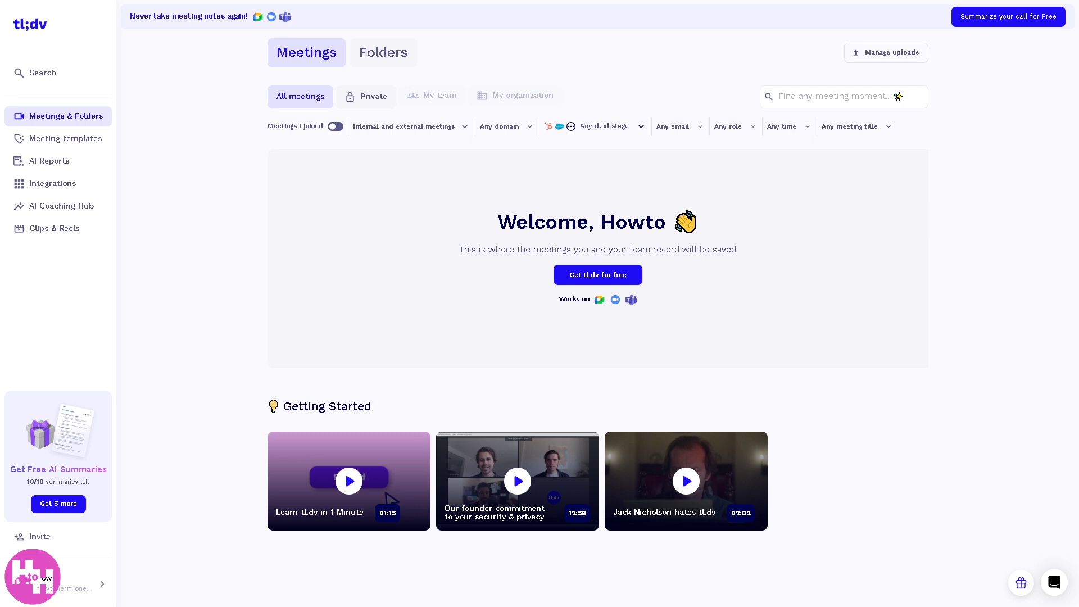
Preview the MEDDIC, SPICED, BANT and CHAMP suggested sales templates.
left_click(88, 144)
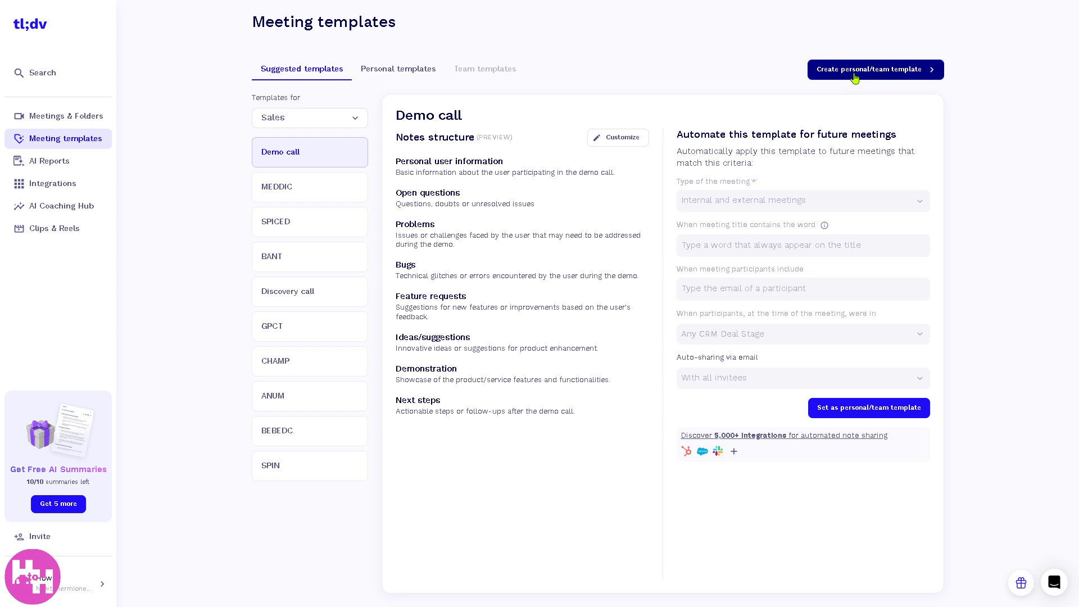
left_click(386, 72)
left_click(304, 70)
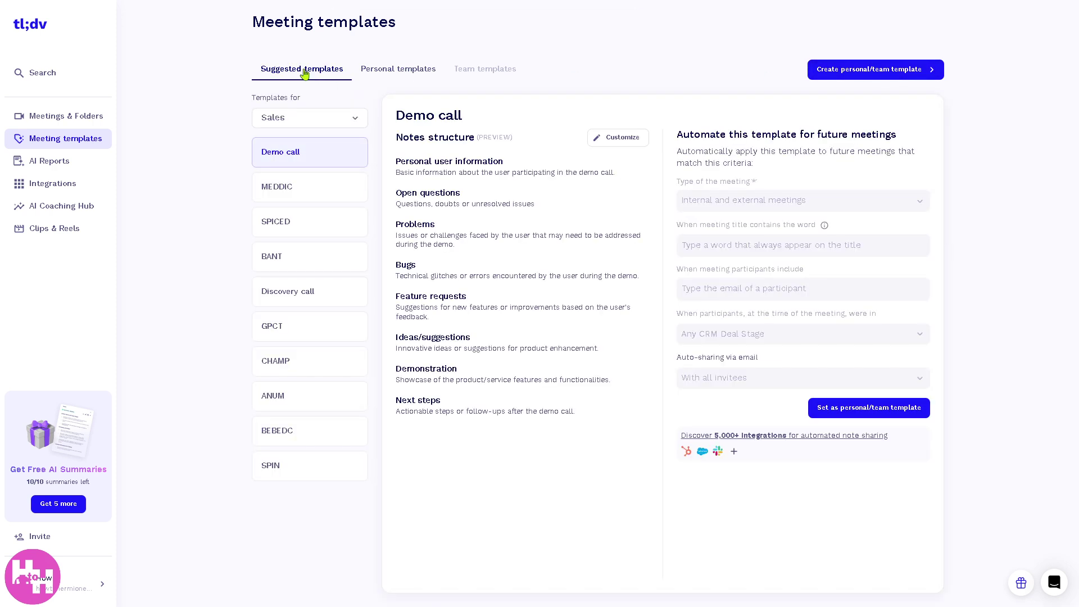
left_click(295, 192)
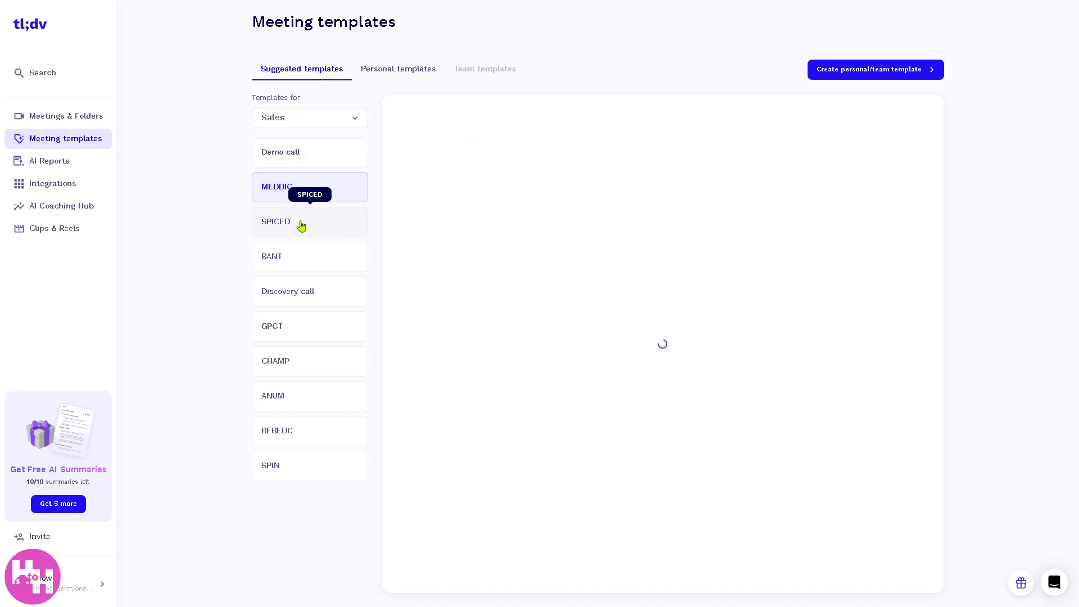
left_click(302, 235)
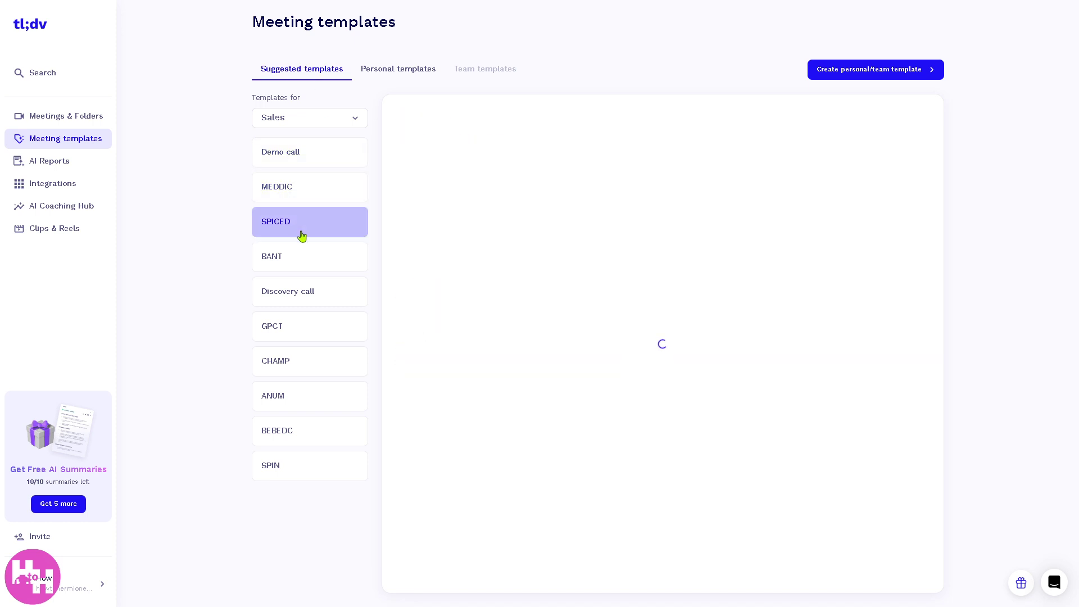
left_click(301, 266)
left_click(311, 361)
Create a personal template titled 'How to use tl;dv'.
left_click(878, 69)
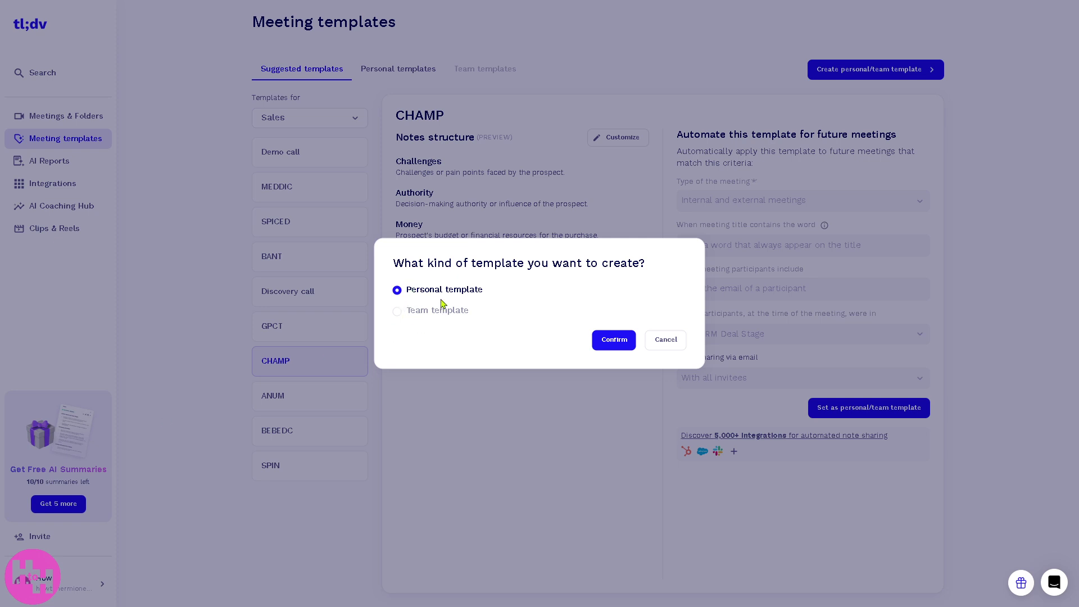
left_click(618, 341)
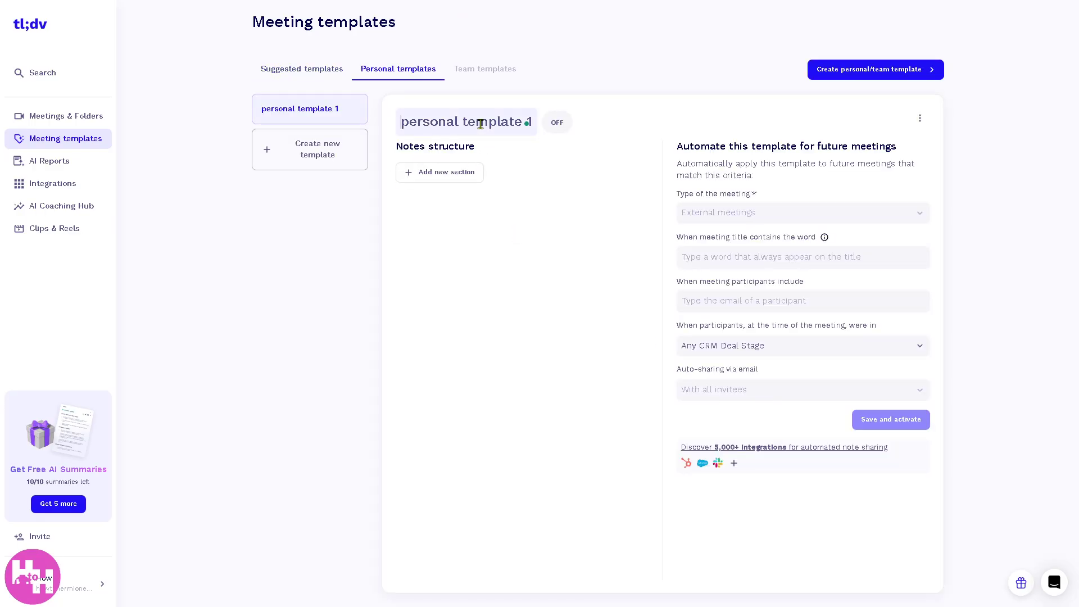
type("How to")
key("ctrl+a")
type("How to use t")
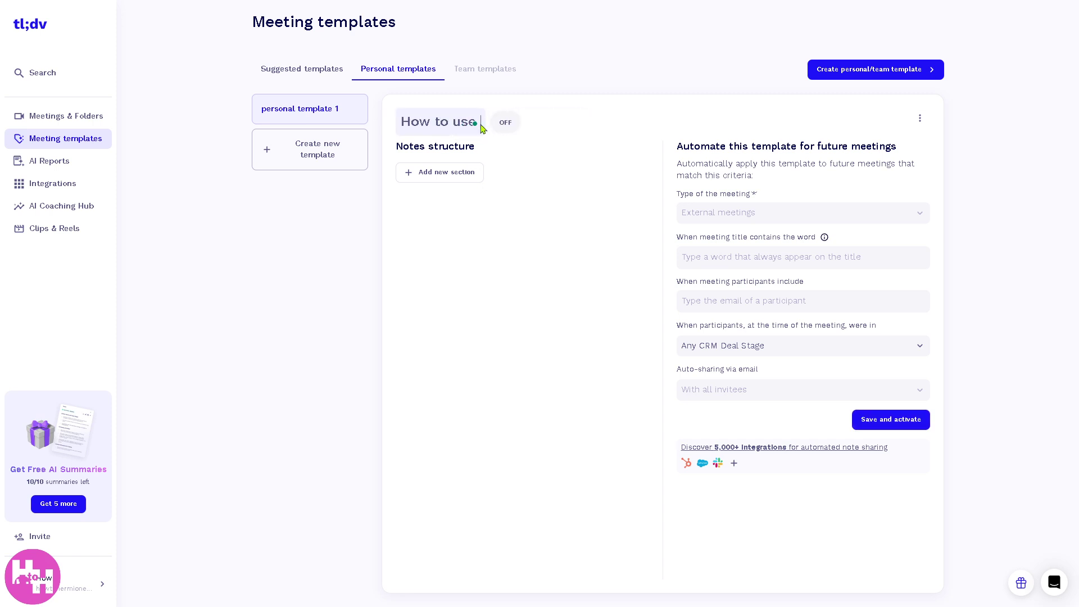
type("l;dv")
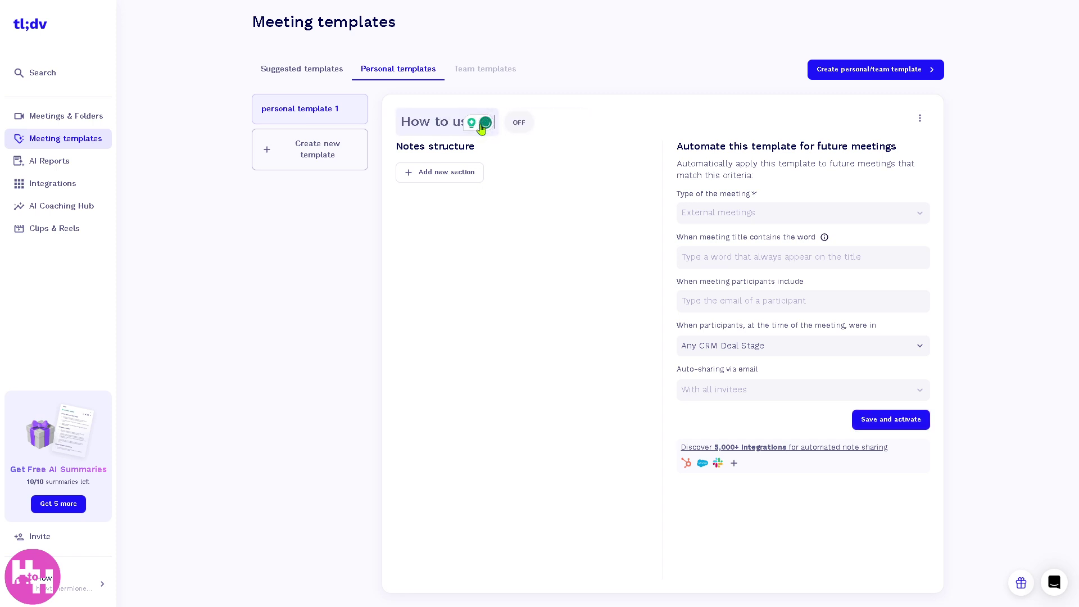
left_click(495, 186)
Add a section with the same text as title and prompt, then save and activate the template.
left_click(470, 179)
left_click(484, 177)
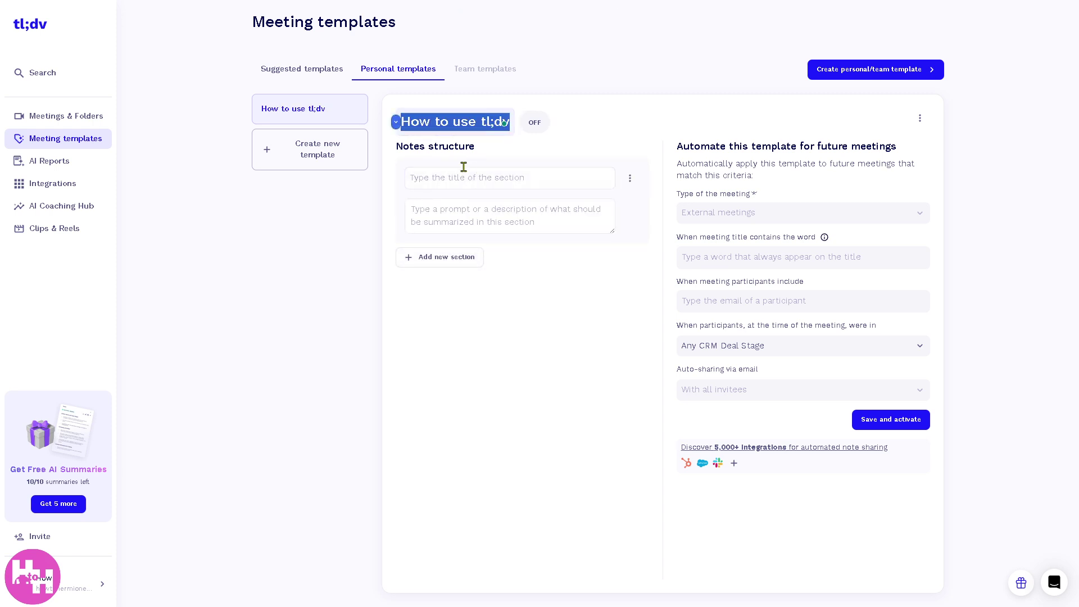
left_click(462, 180)
type("How to use tl;dv")
left_click(476, 222)
type("How to use tl;dv")
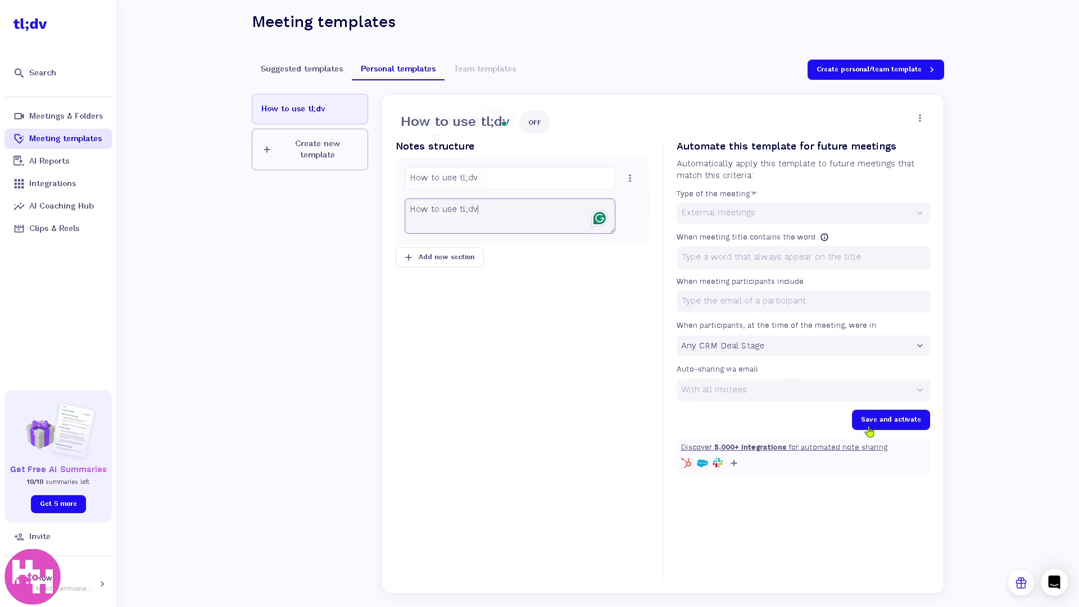
mouse_move(853, 355)
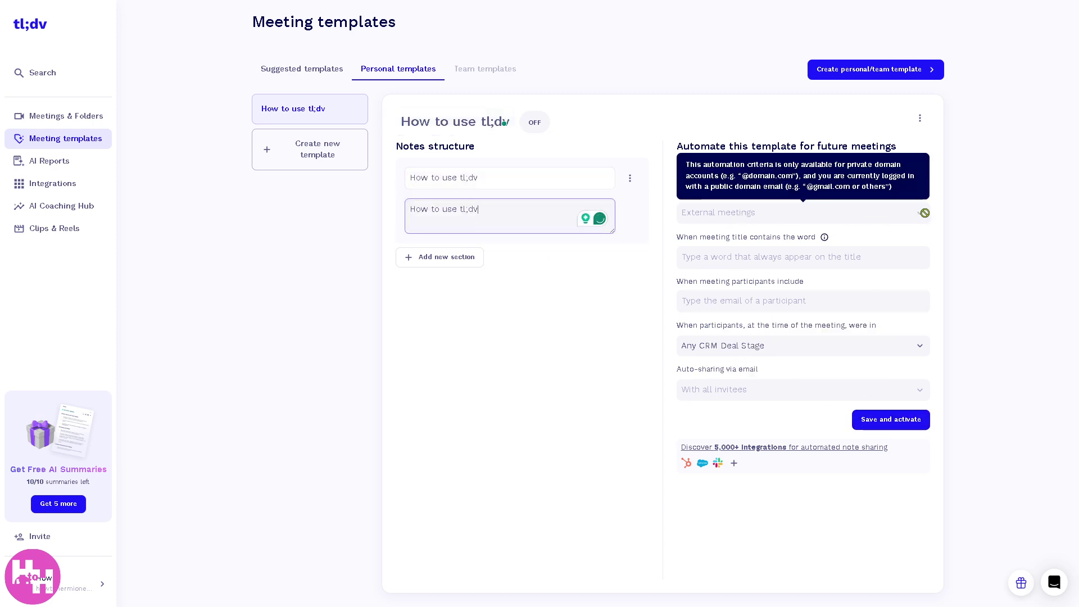
left_click(891, 425)
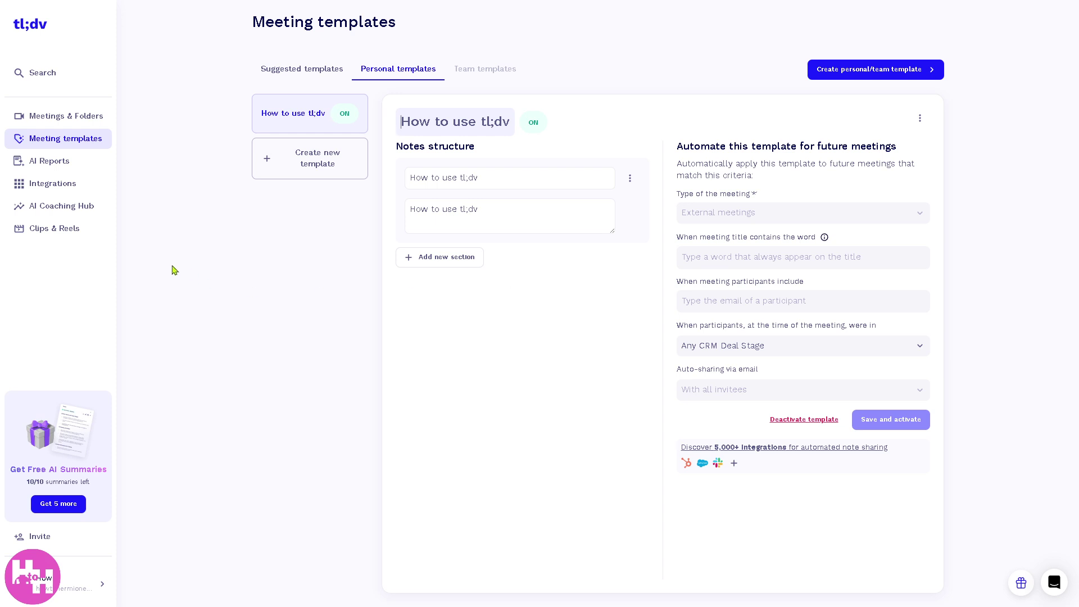
Switch on the two monthly reports and the weekly bugs list report in AI Reports.
left_click(50, 165)
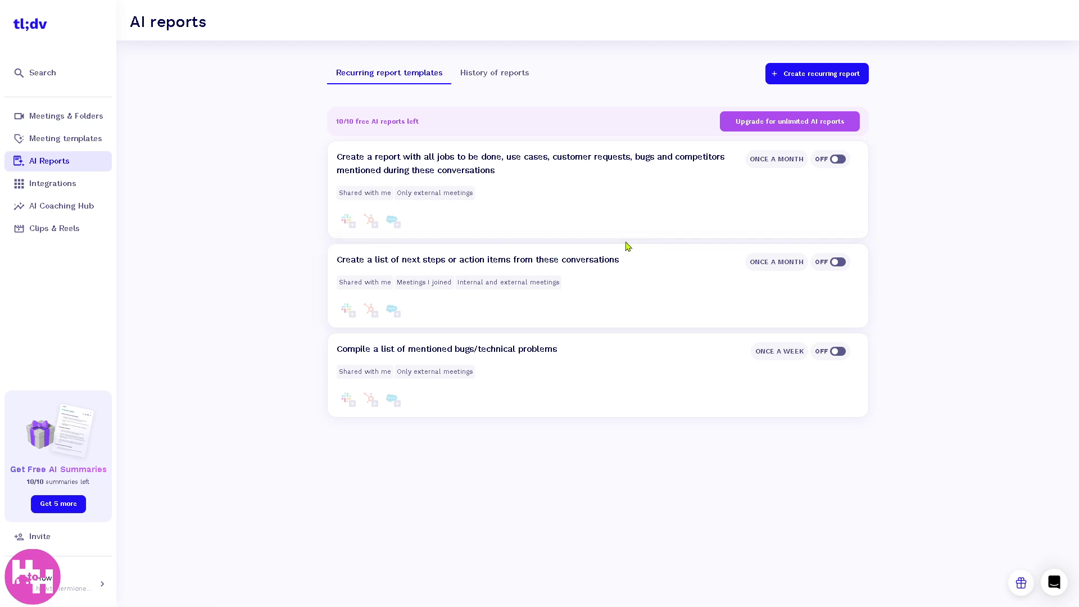
left_click(838, 160)
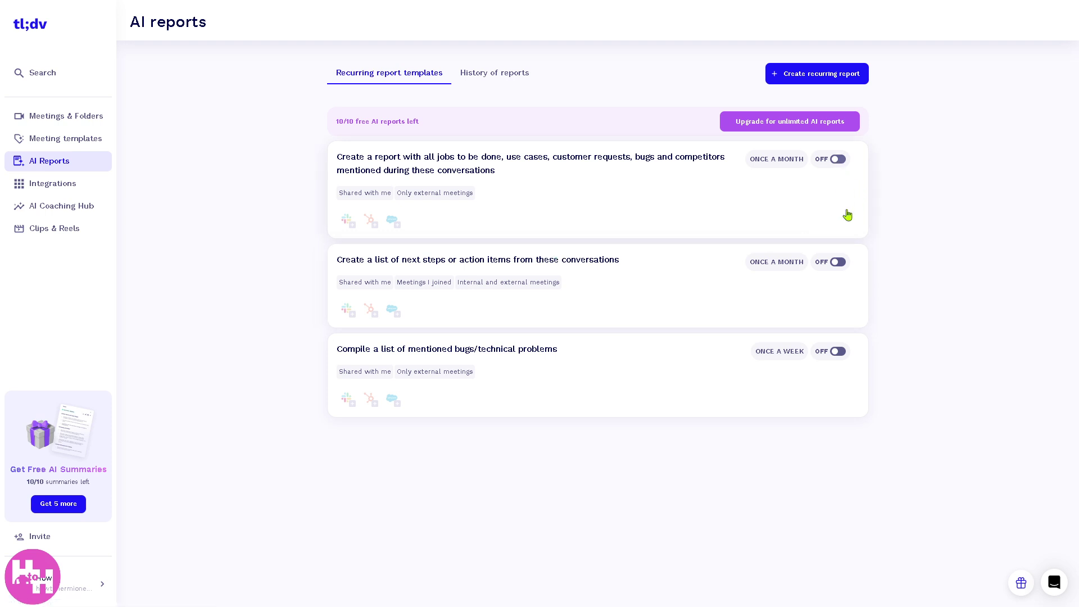
left_click(840, 264)
left_click(841, 353)
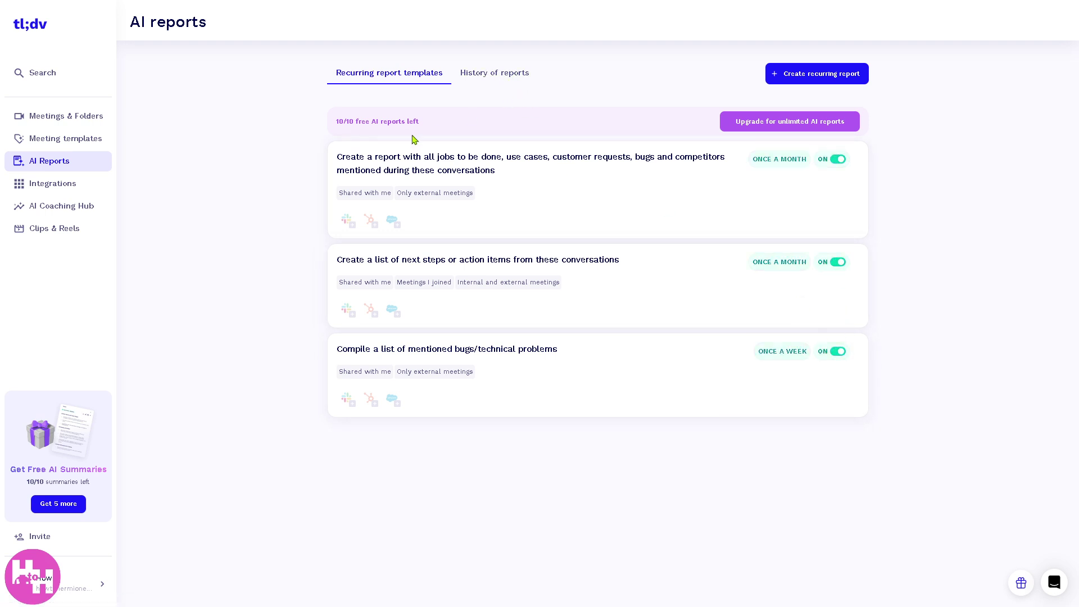
Browse Integrations and AI Coaching Hub, ending on the empty Clips & Reels page.
left_click(63, 190)
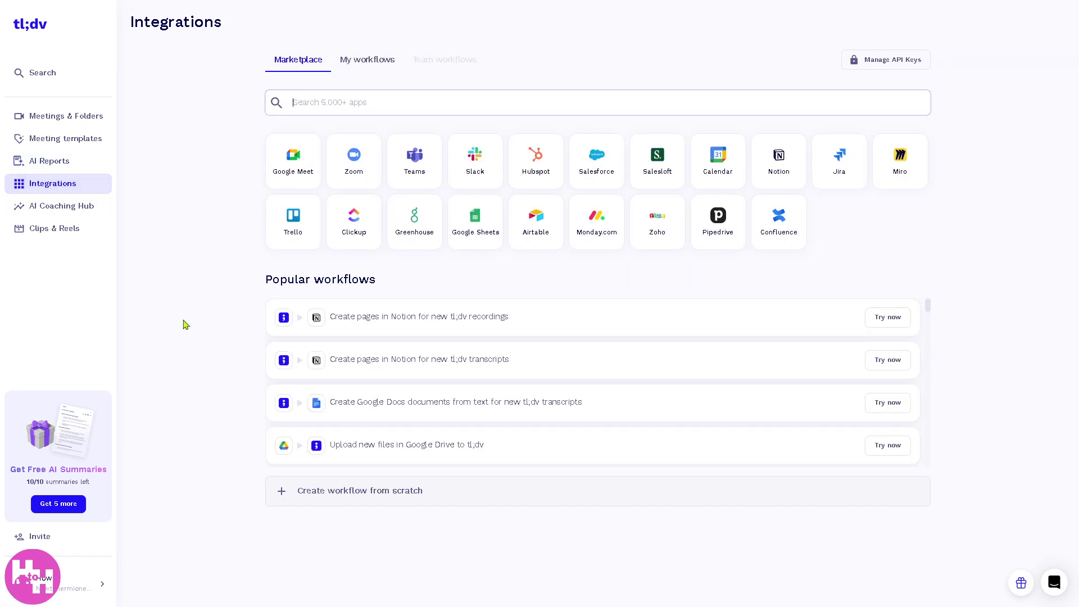
left_click(54, 208)
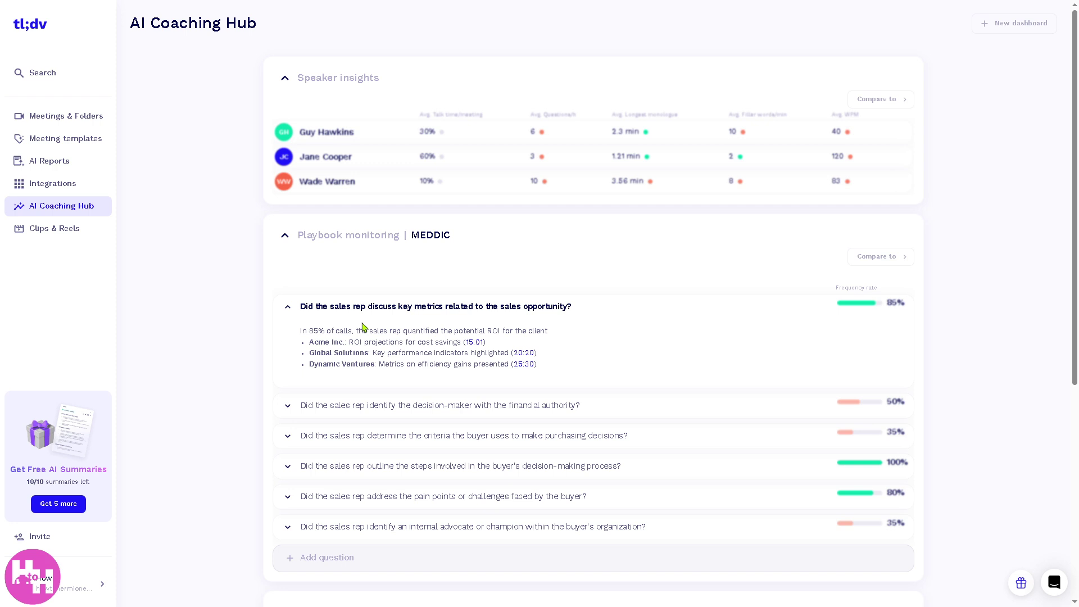
left_click(68, 228)
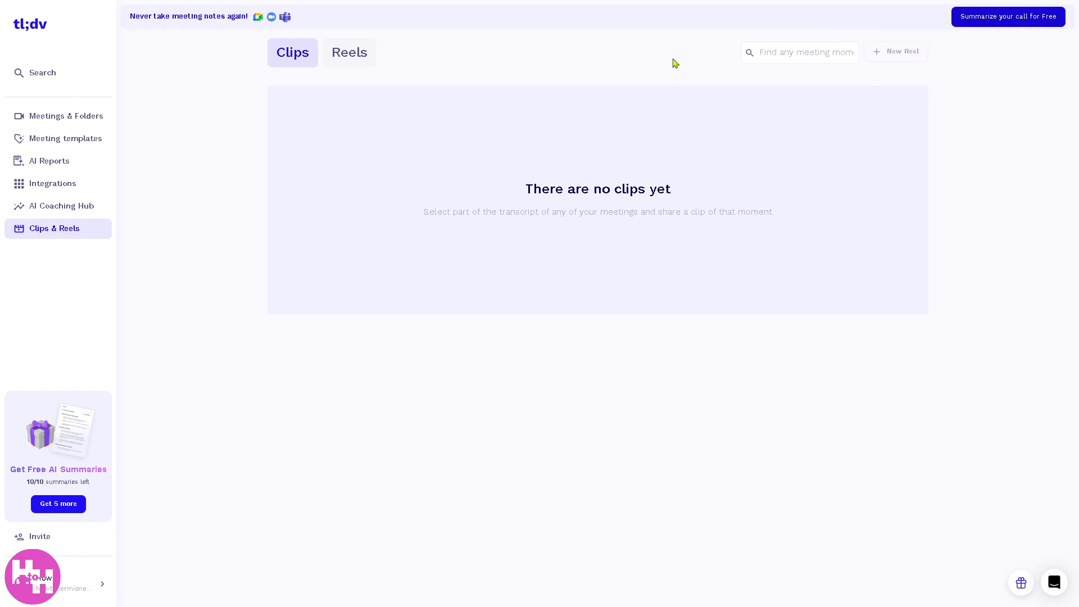
left_click(355, 56)
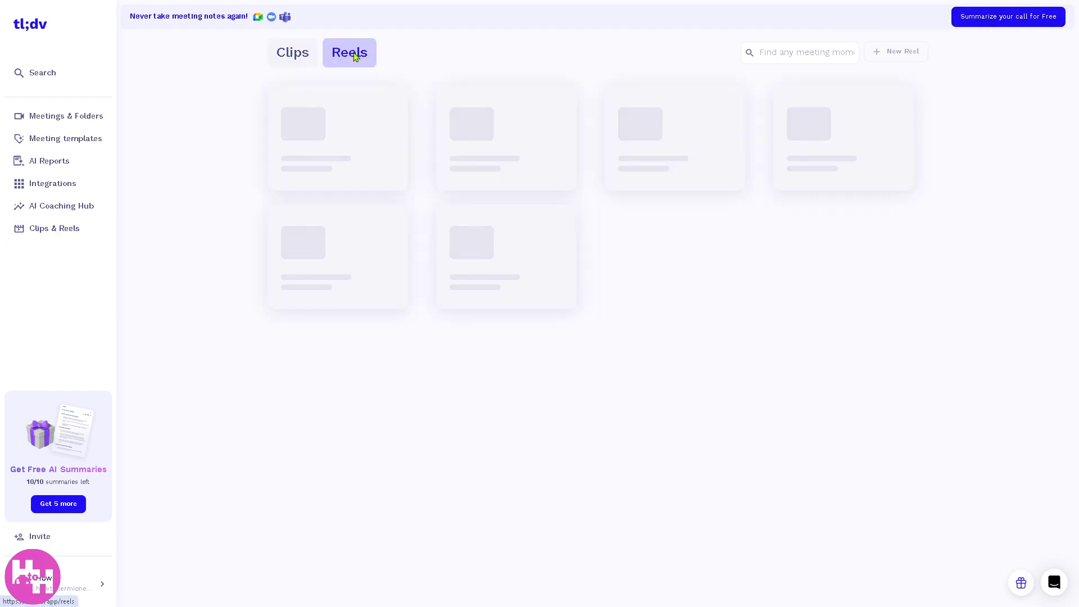
left_click(301, 58)
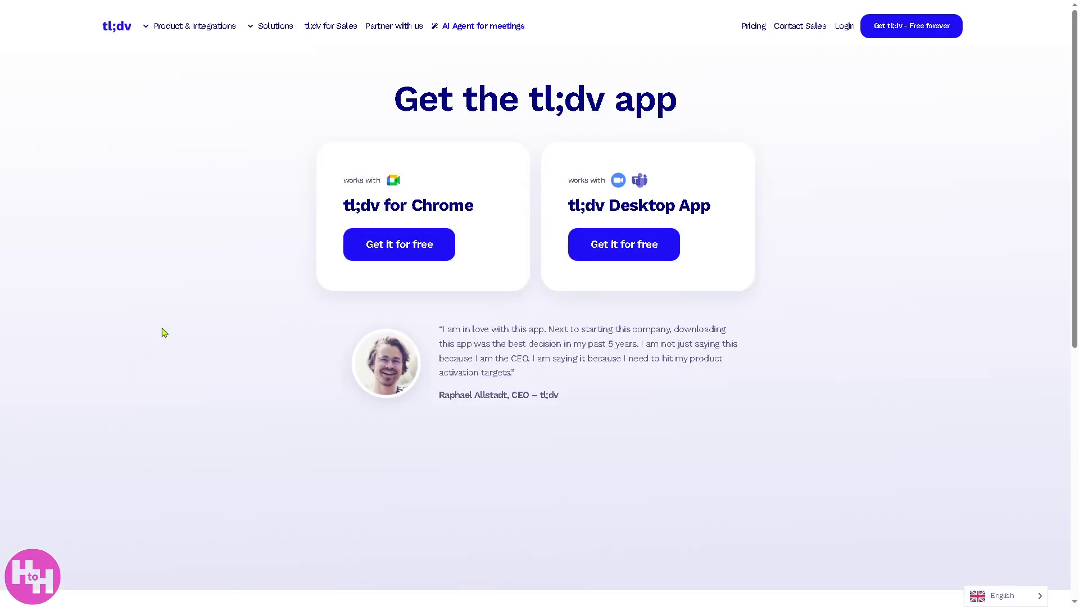
Choose Get it for free for the tl;dv Desktop App.
left_click(603, 261)
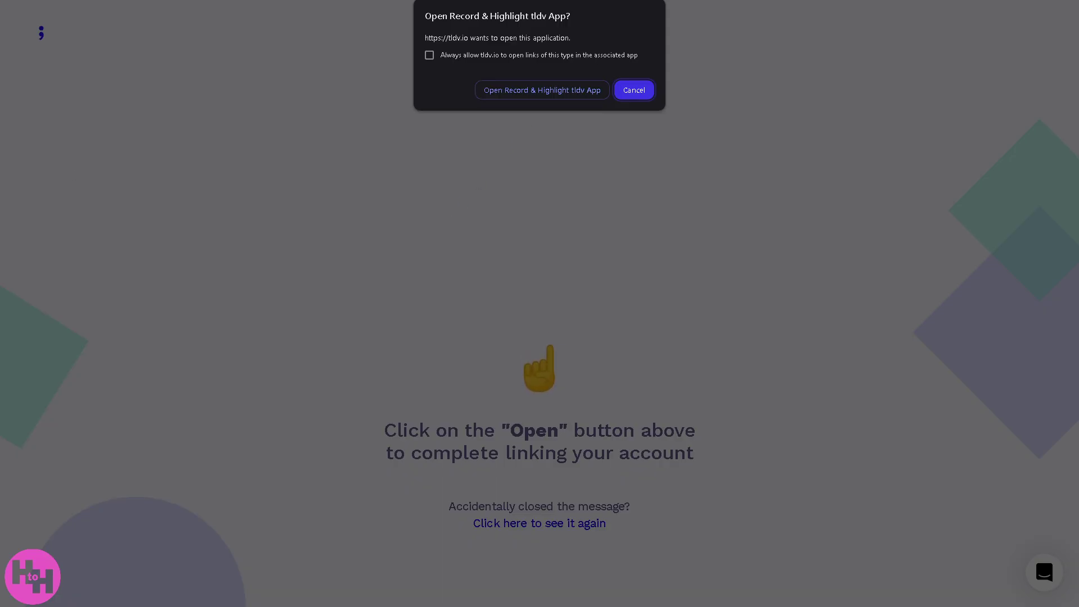
Launch the linked desktop app, move its widget to the centre, and start a recording.
left_click(542, 90)
left_click_drag(348, 218, 386, 206)
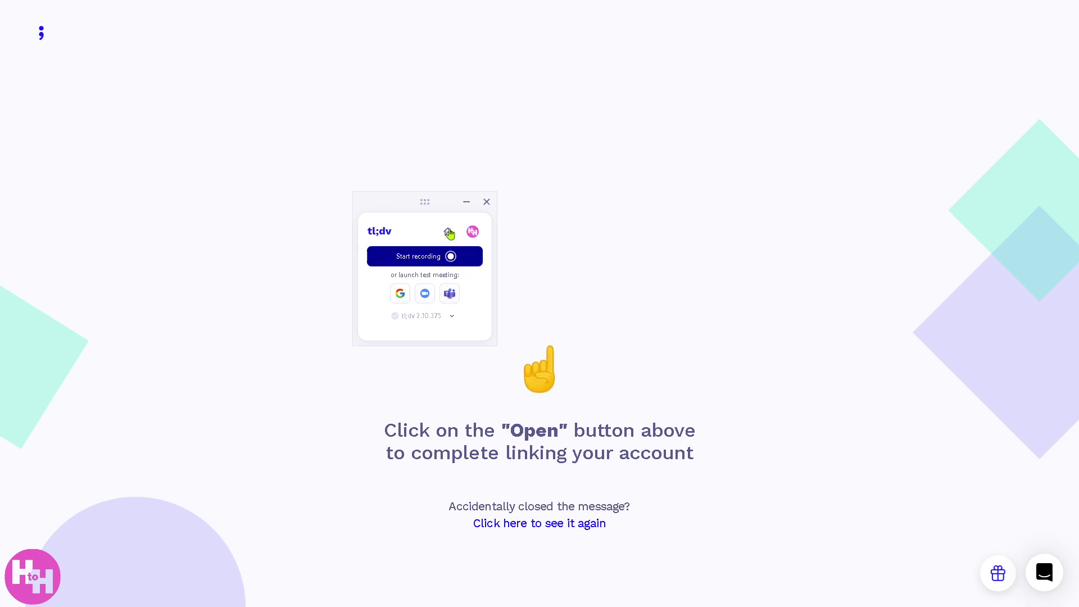
left_click_drag(393, 201, 519, 173)
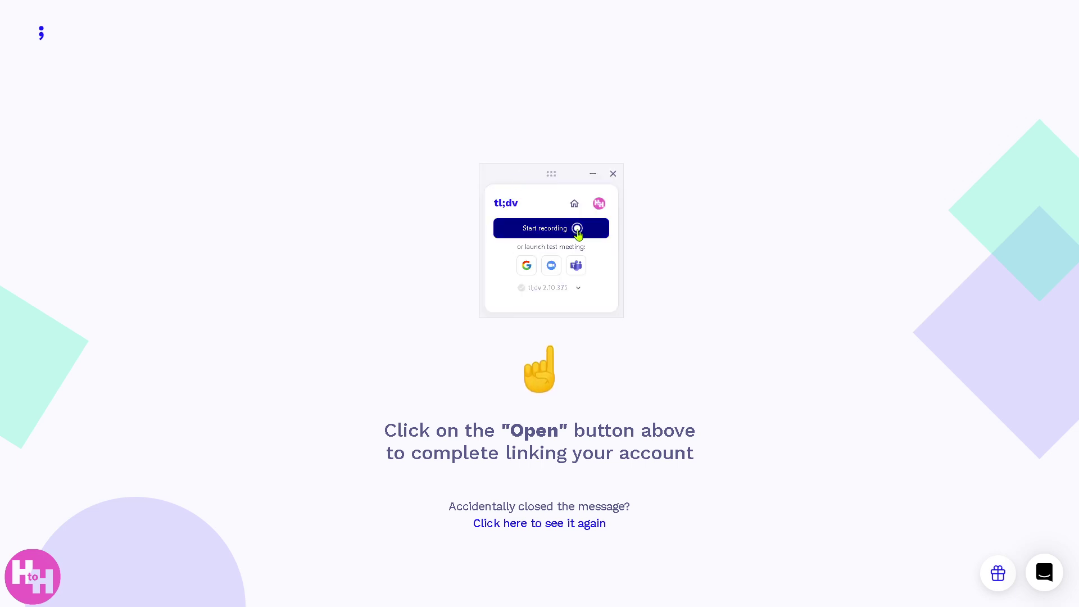
left_click(580, 233)
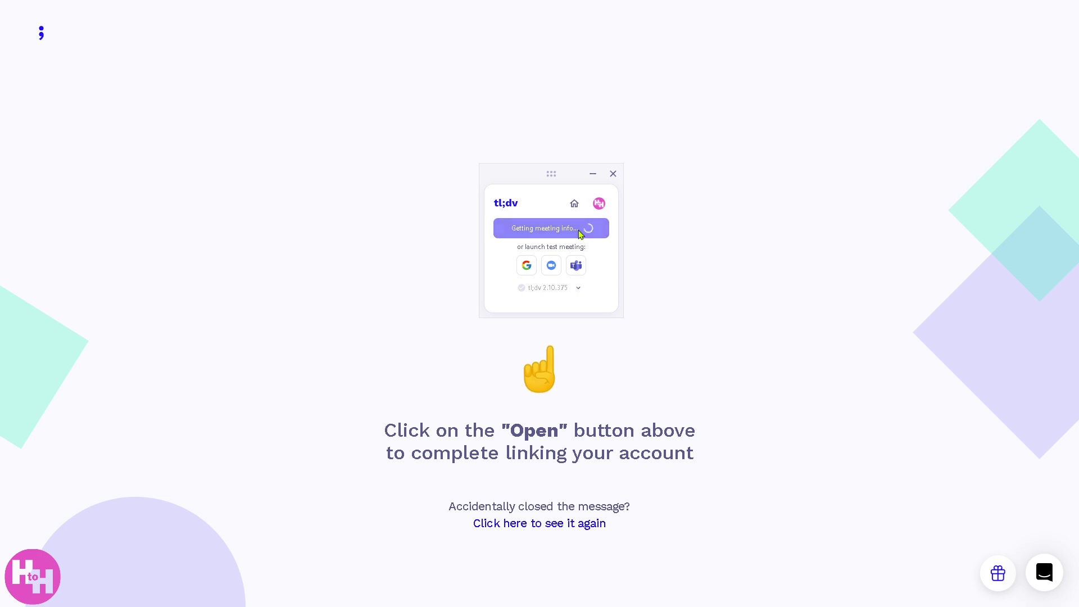